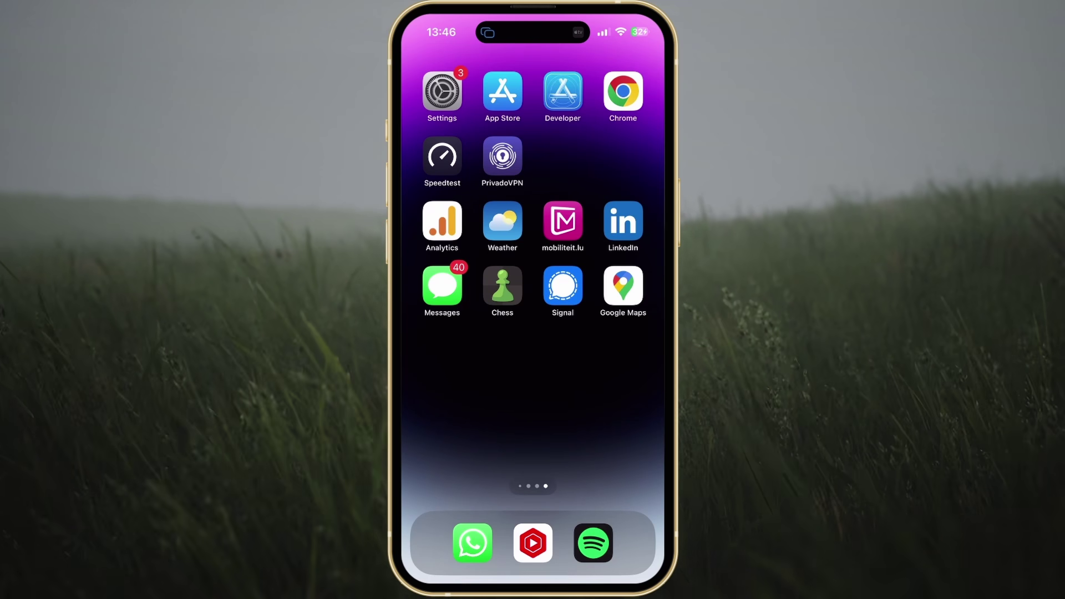
Launch the Settings app from the iPhone home screen.
left_click(441, 91)
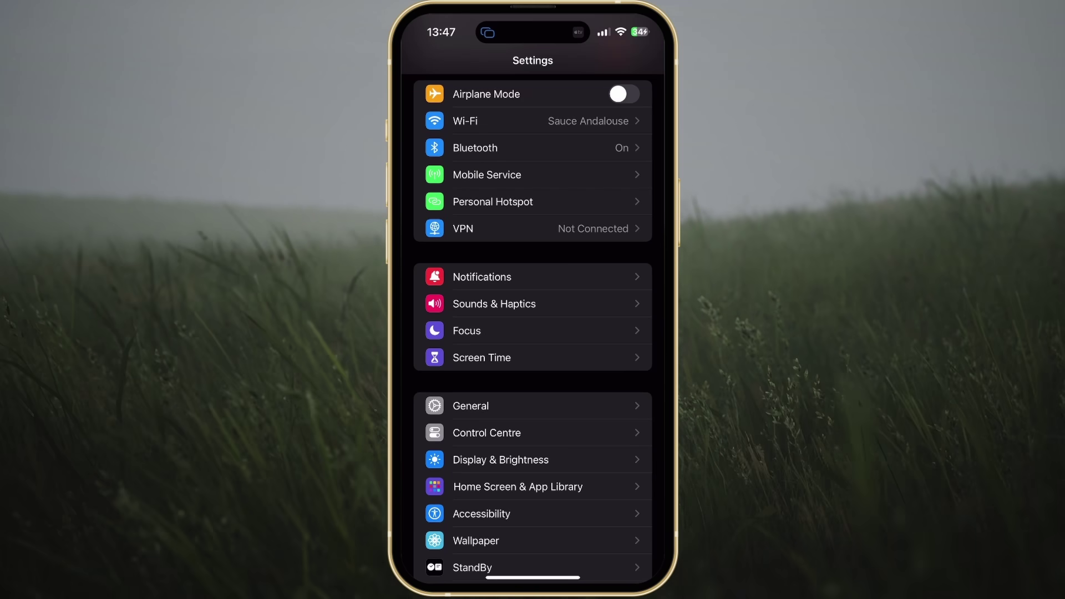
Open General, then About, and dismiss the network provider update alert.
left_click(471, 405)
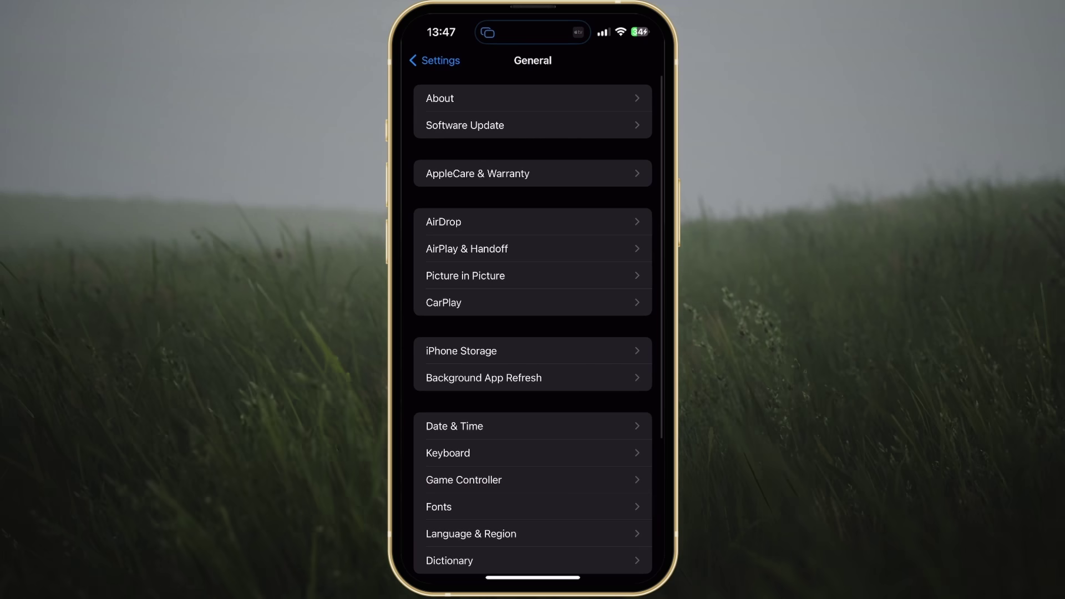
left_click(500, 98)
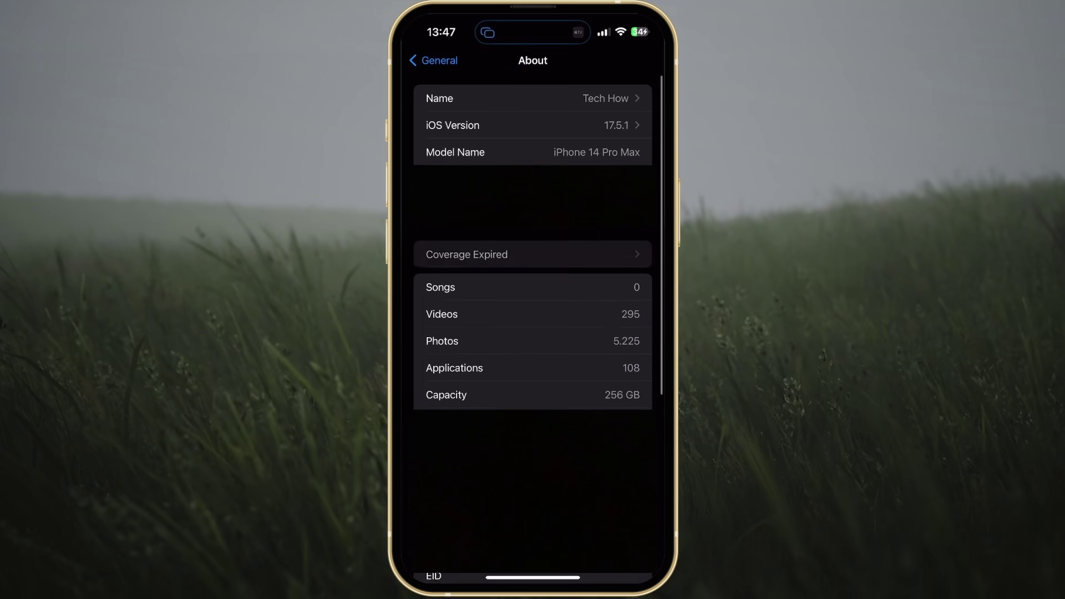
left_click(491, 342)
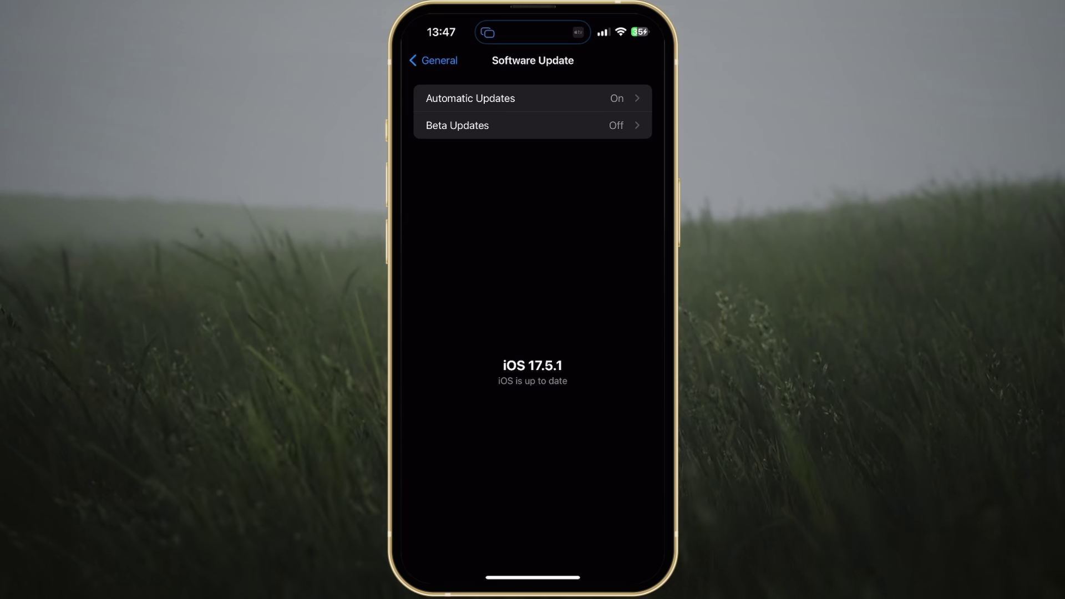
Check the three Automatic Updates toggles are on, then return to the main Settings list.
left_click(470, 98)
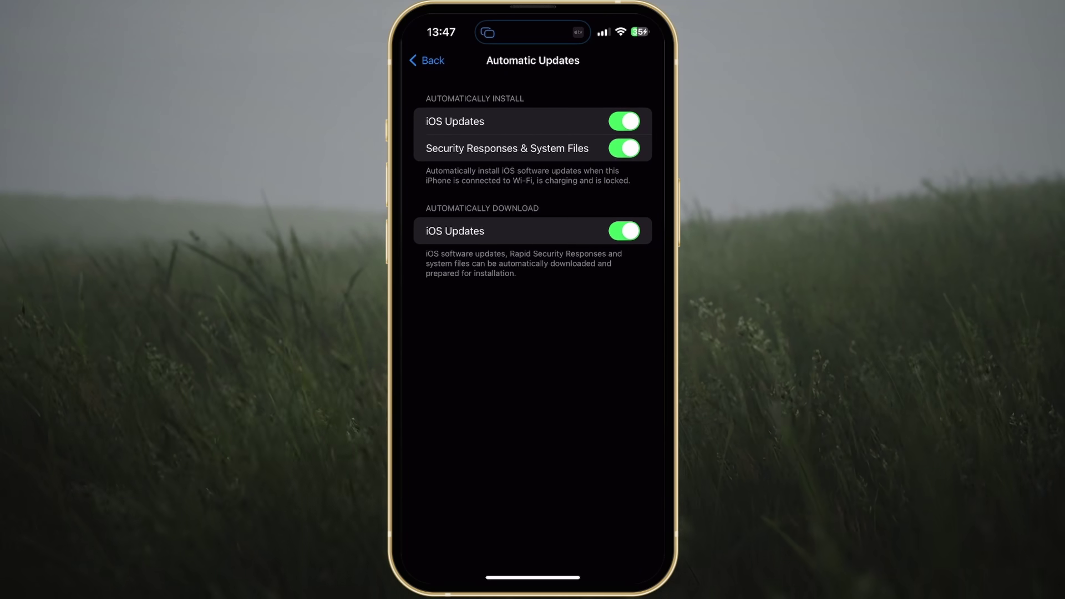
left_click(426, 60)
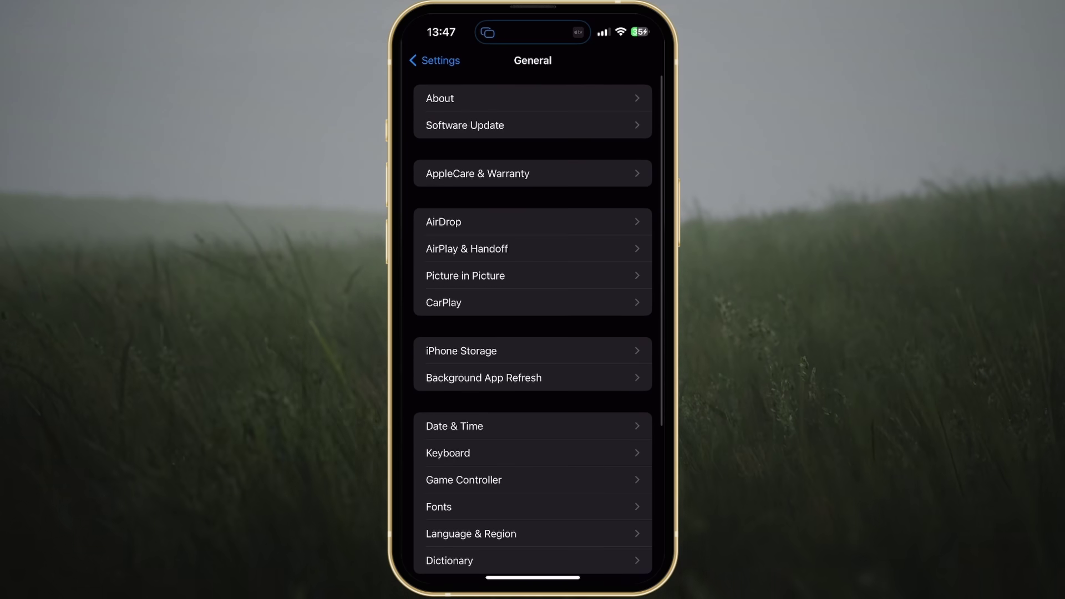
left_click(433, 60)
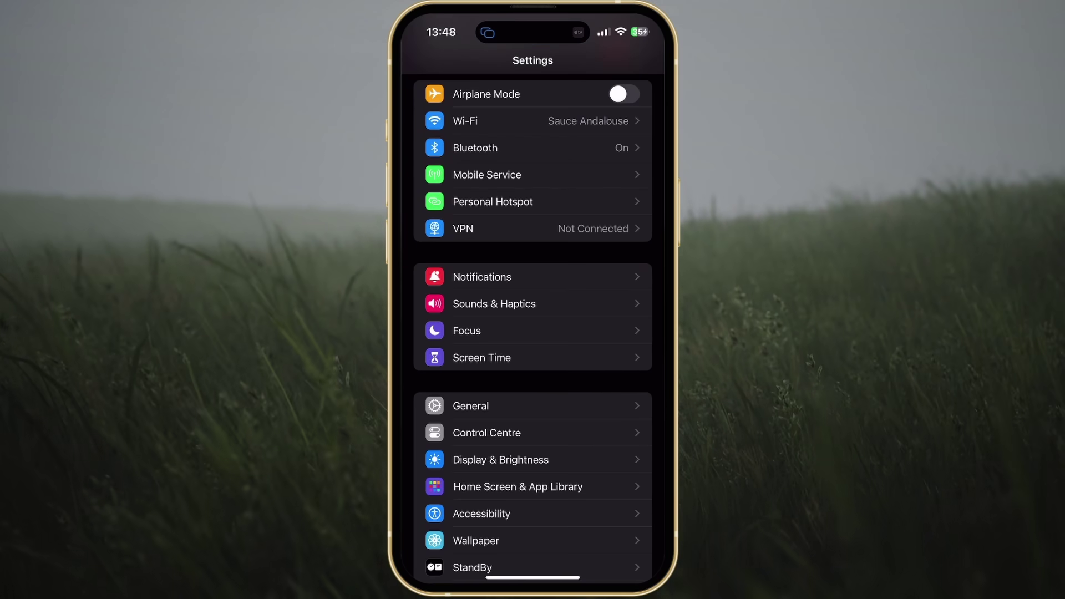
Swipe up from the bottom edge to close Settings.
left_click_drag(533, 577, 533, 333)
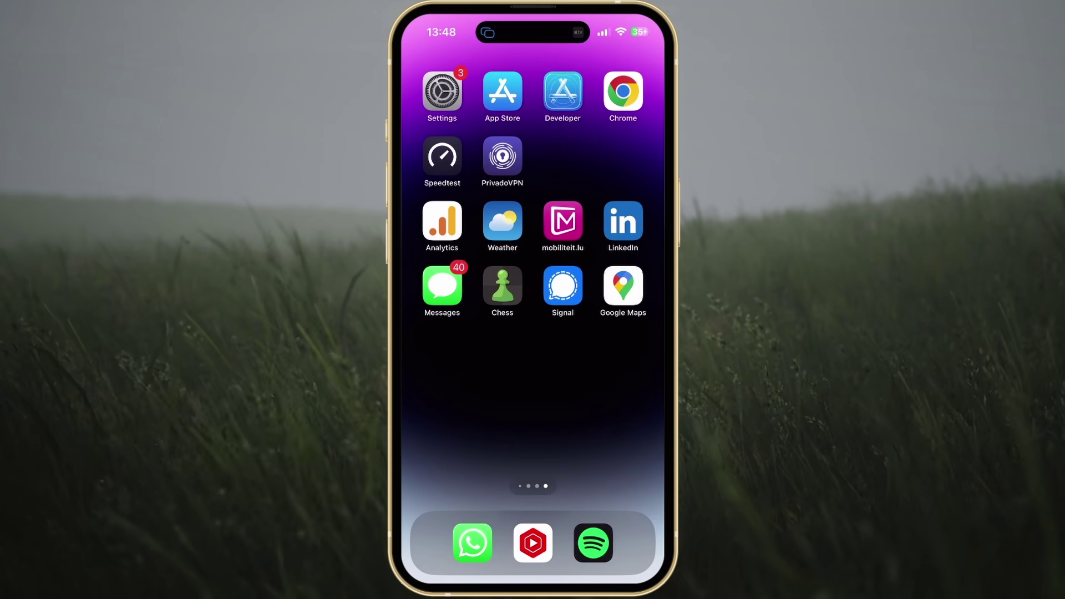